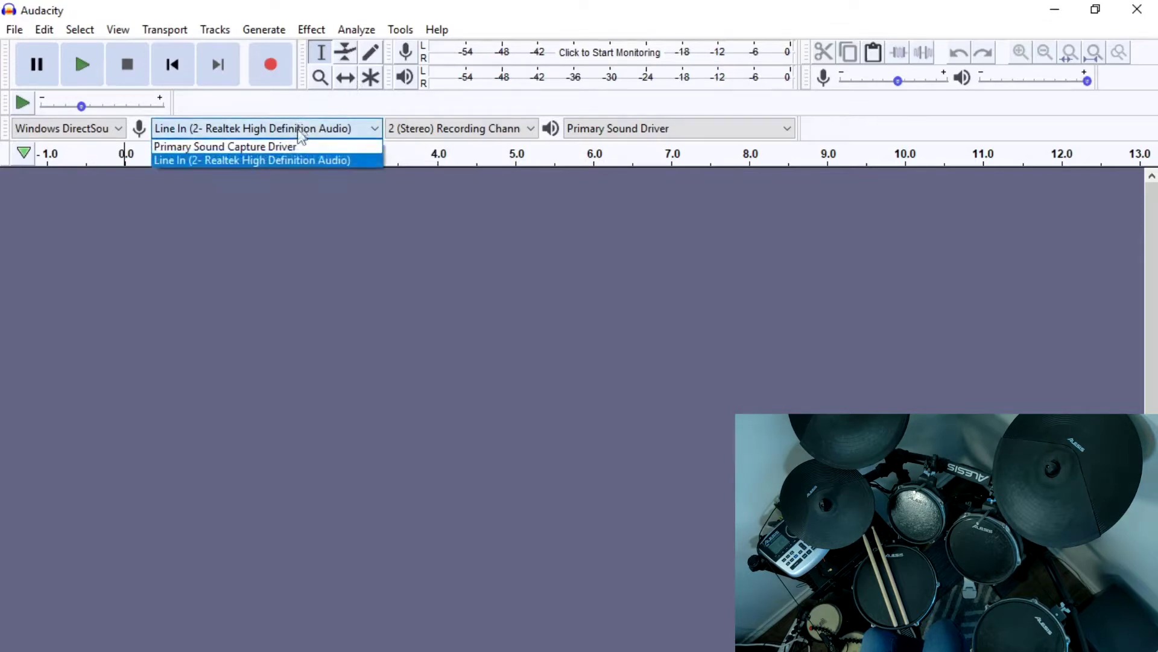
# Record the drums in Audacity from Line In (2- Realtek High Definition Audio).
pyautogui.click(295, 163)
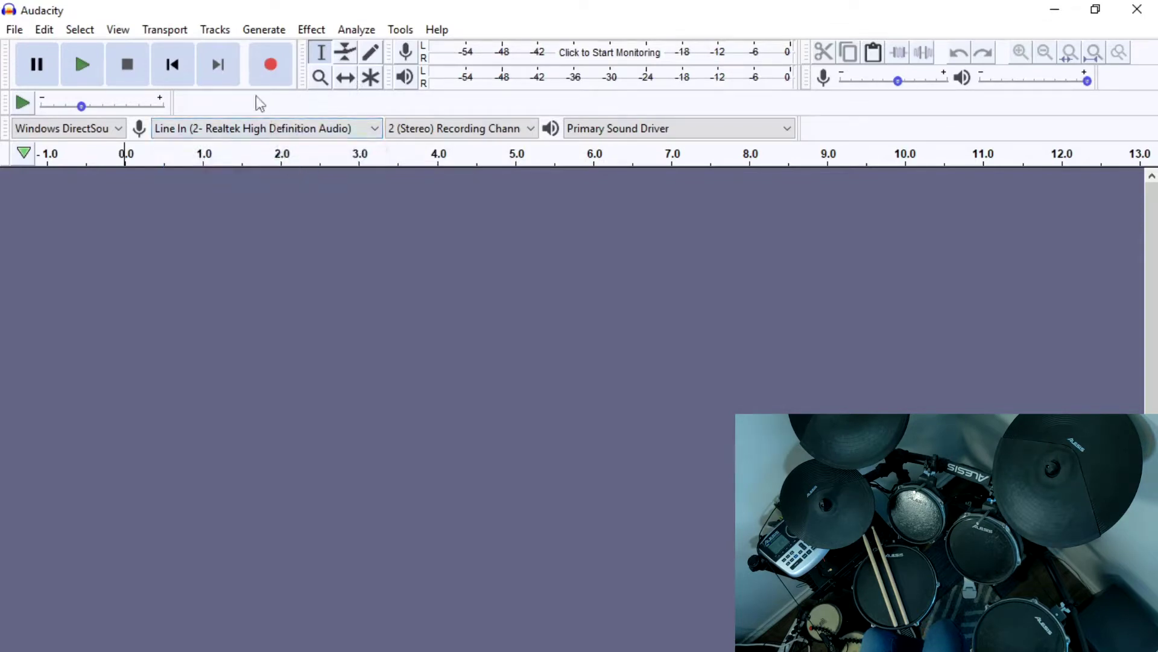
pyautogui.click(269, 60)
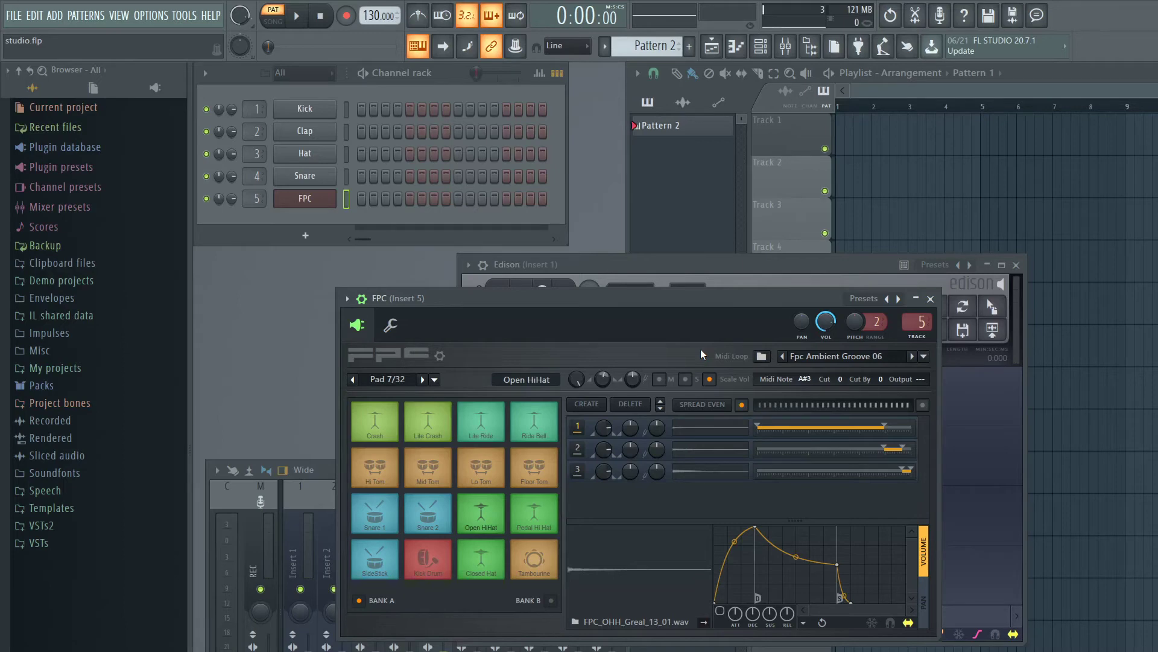
# Enable USB DM8 MIDI Interface as a MIDI input under Options > MIDI settings.
pyautogui.click(152, 17)
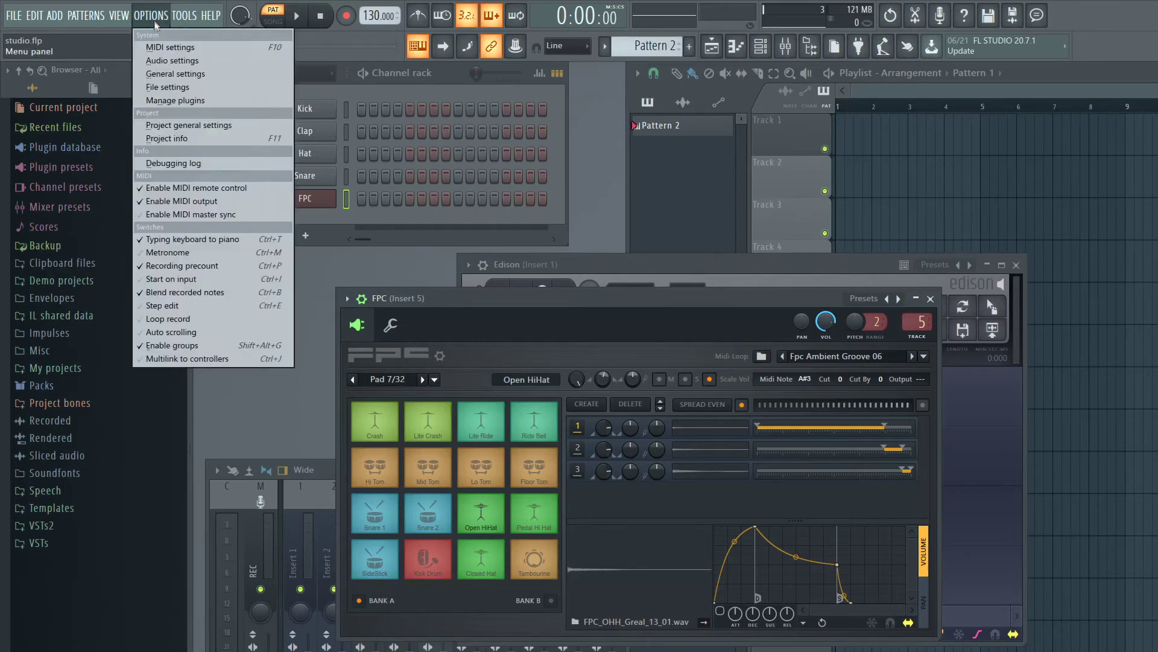
pyautogui.click(158, 47)
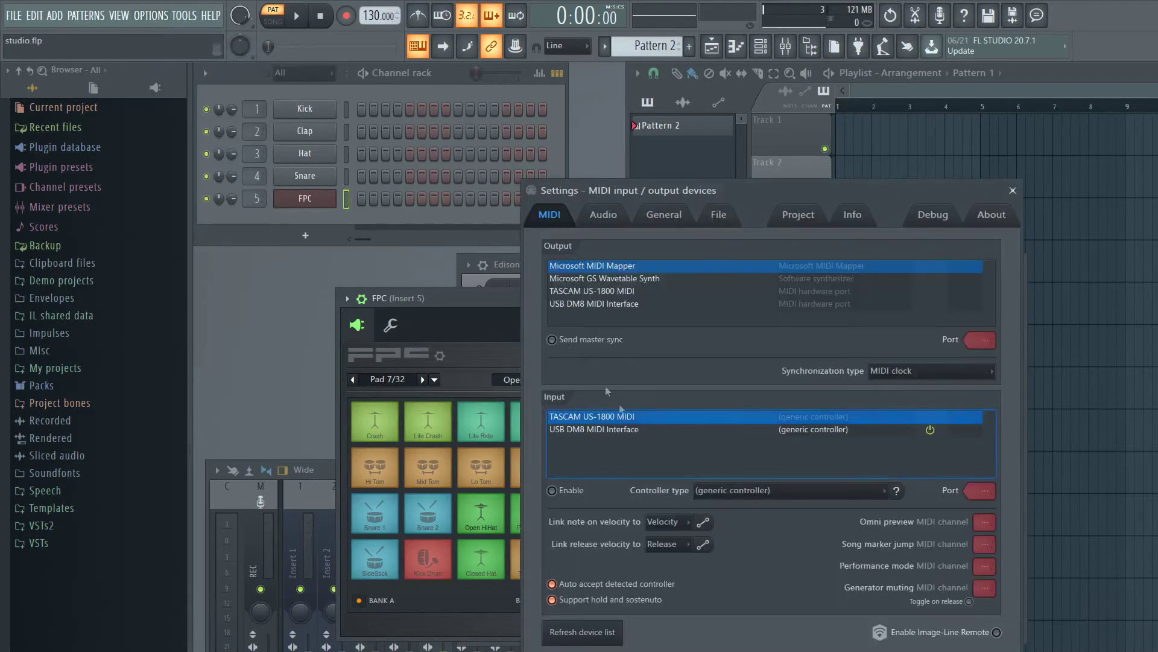
pyautogui.click(607, 430)
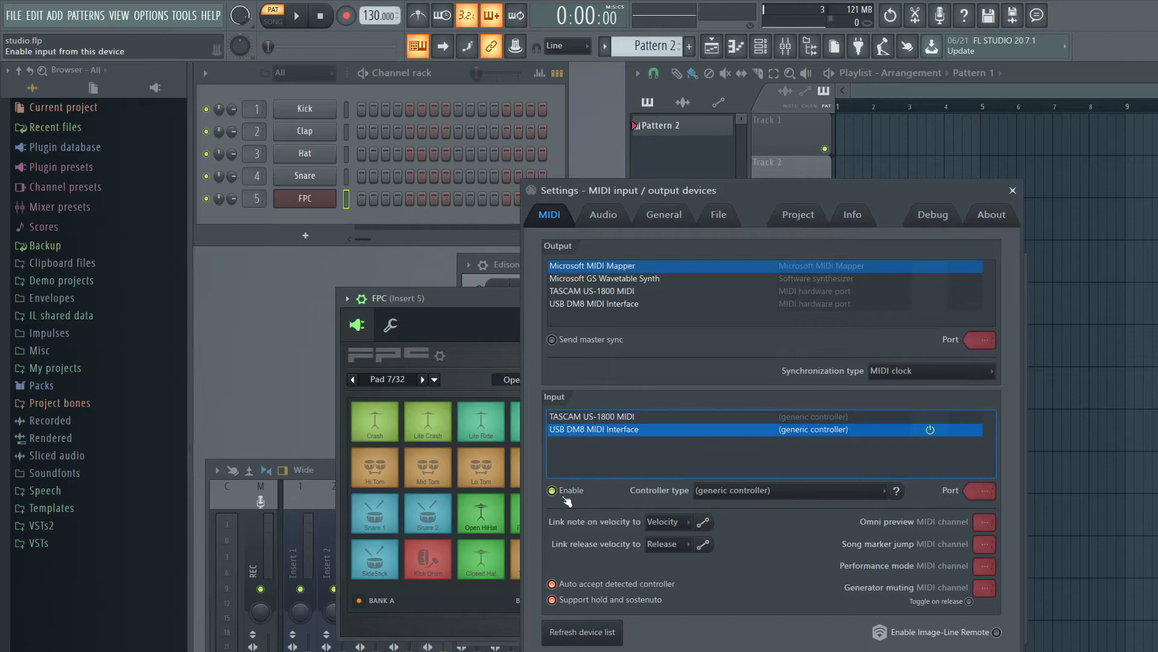
pyautogui.click(1013, 191)
pyautogui.click(847, 99)
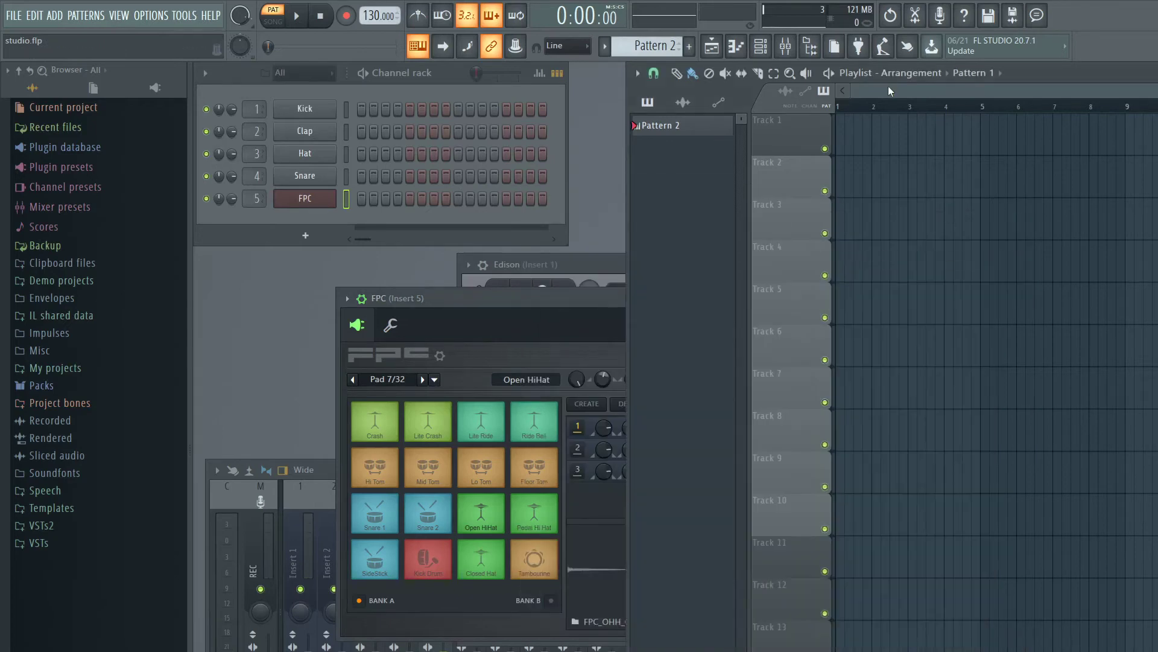
# Set the record filter, arm recording, and capture the live drum performance into FPC.
pyautogui.rightClick(346, 15)
pyautogui.click(347, 15)
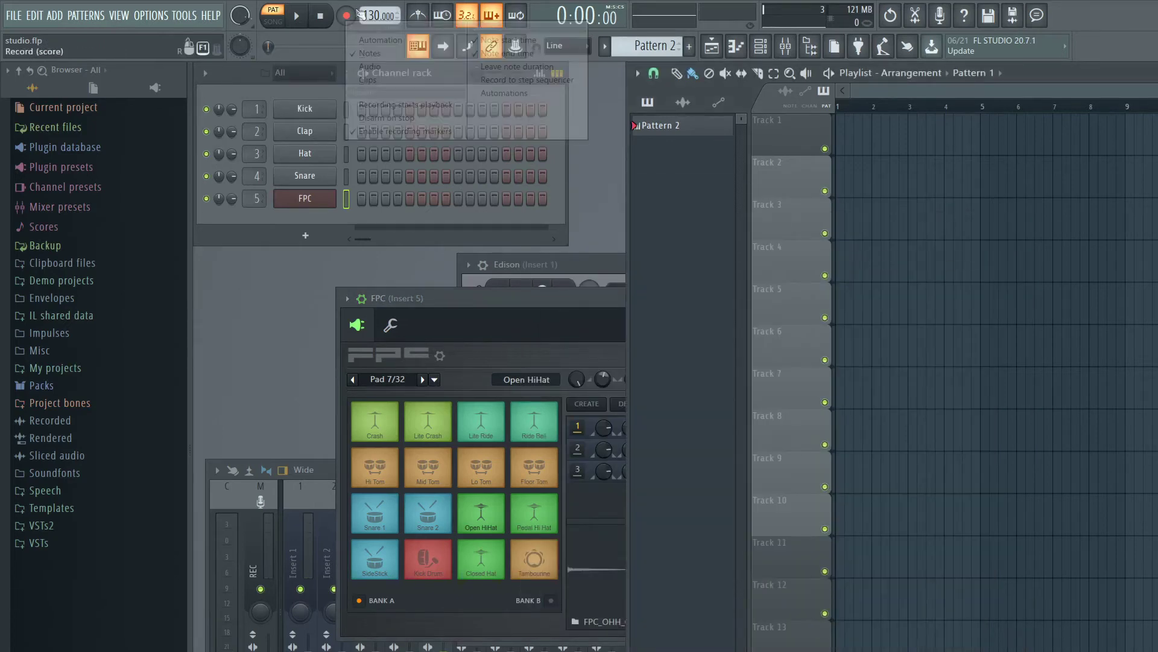
pyautogui.click(346, 15)
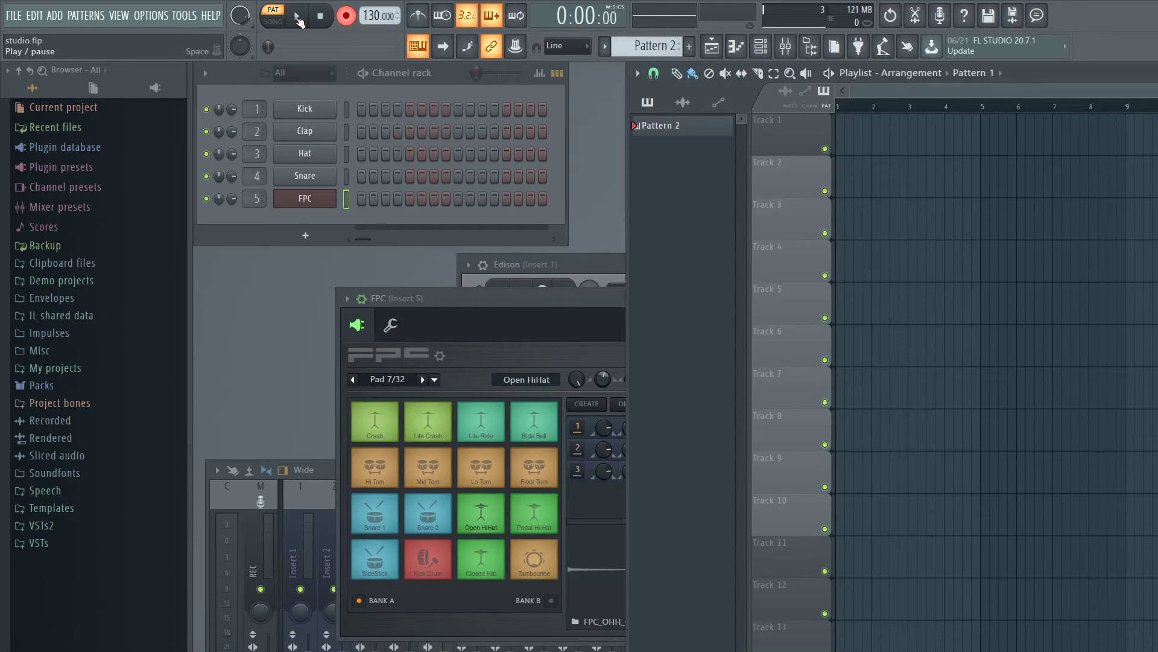
pyautogui.click(298, 18)
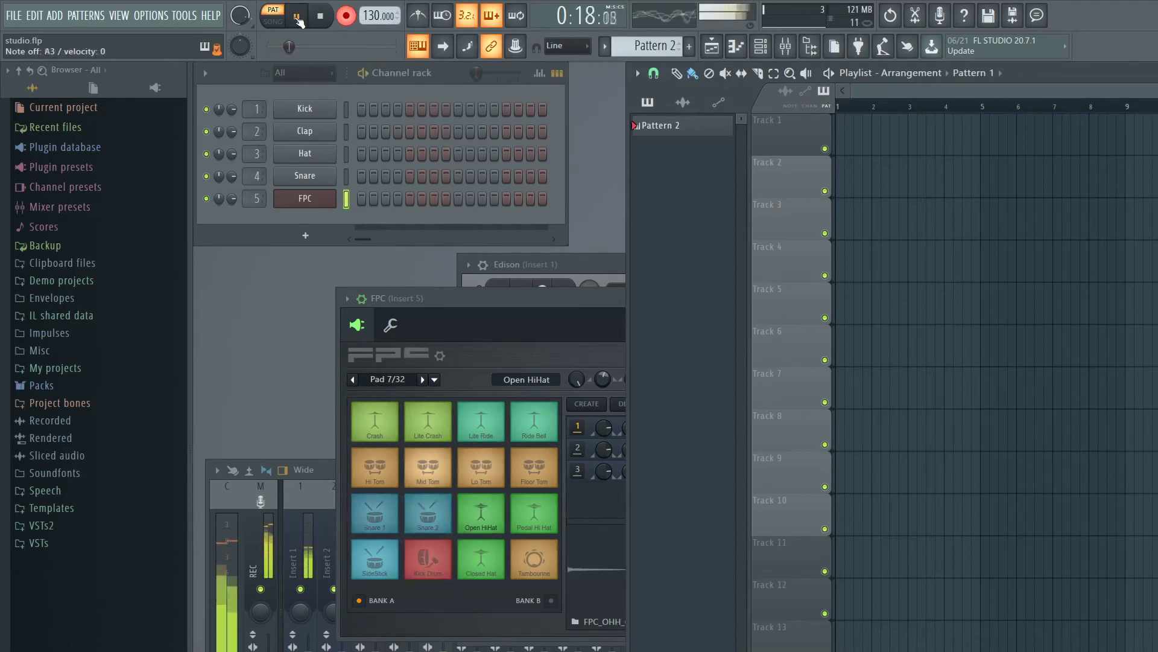
pyautogui.press('space')
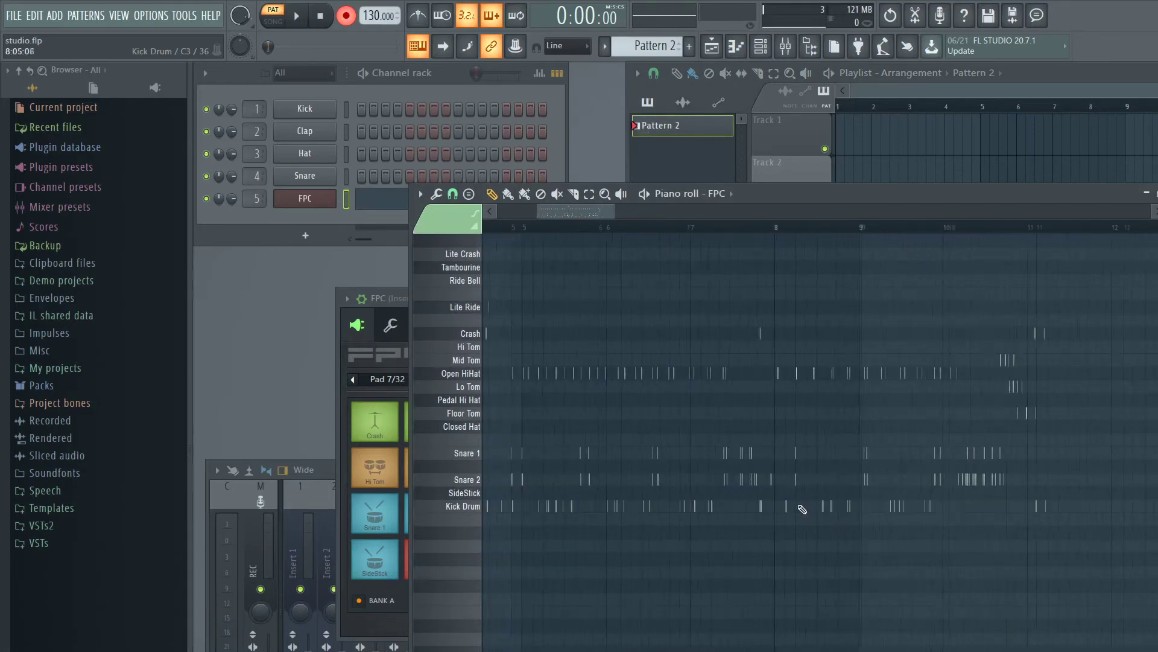
# Remove the accidentally placed B2 note with Ctrl+Z.
pyautogui.scroll(2, 802, 513)
pyautogui.click(802, 520)
pyautogui.hotkey('ctrl', 'z')
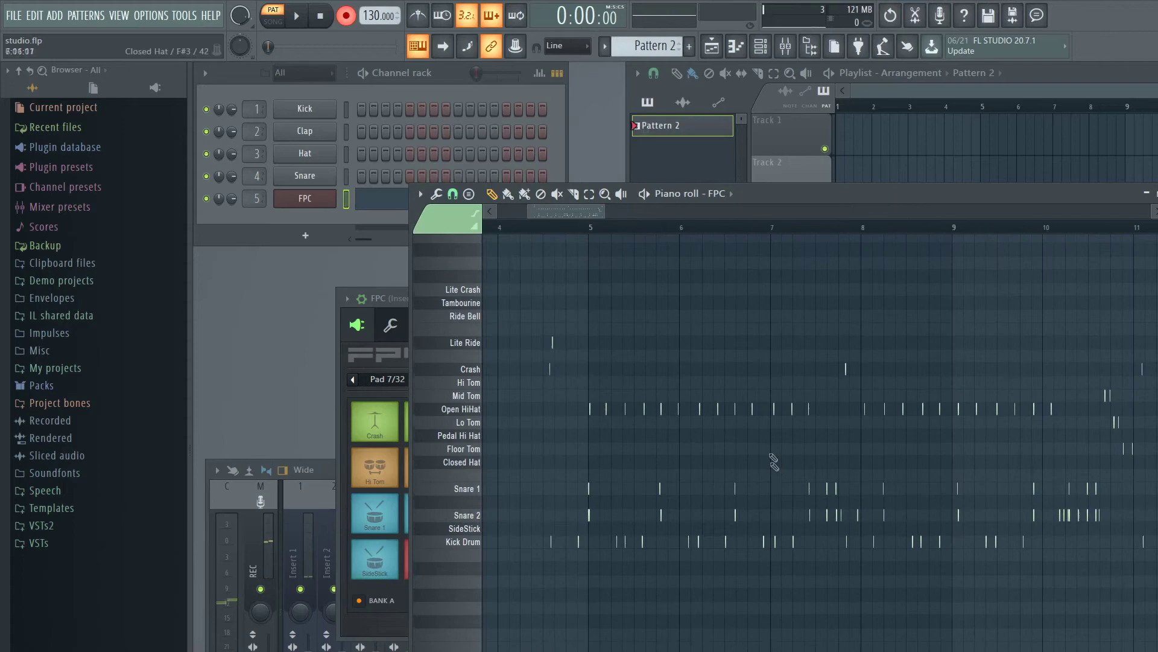
# Maximize the piano roll, then zoom and pan the grid to see the recorded hits.
pyautogui.press('Return')
pyautogui.scroll(2, 755, 279)
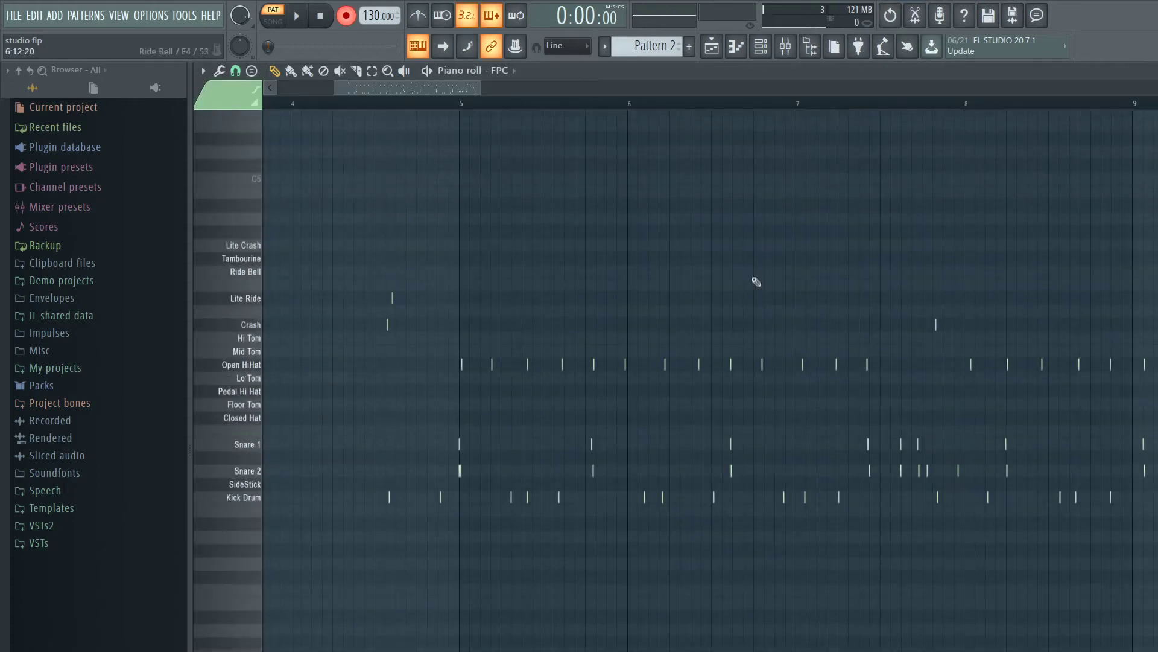
pyautogui.scroll(2, 755, 296)
pyautogui.scroll(1, 760, 315)
pyautogui.scroll(-2, 776, 333)
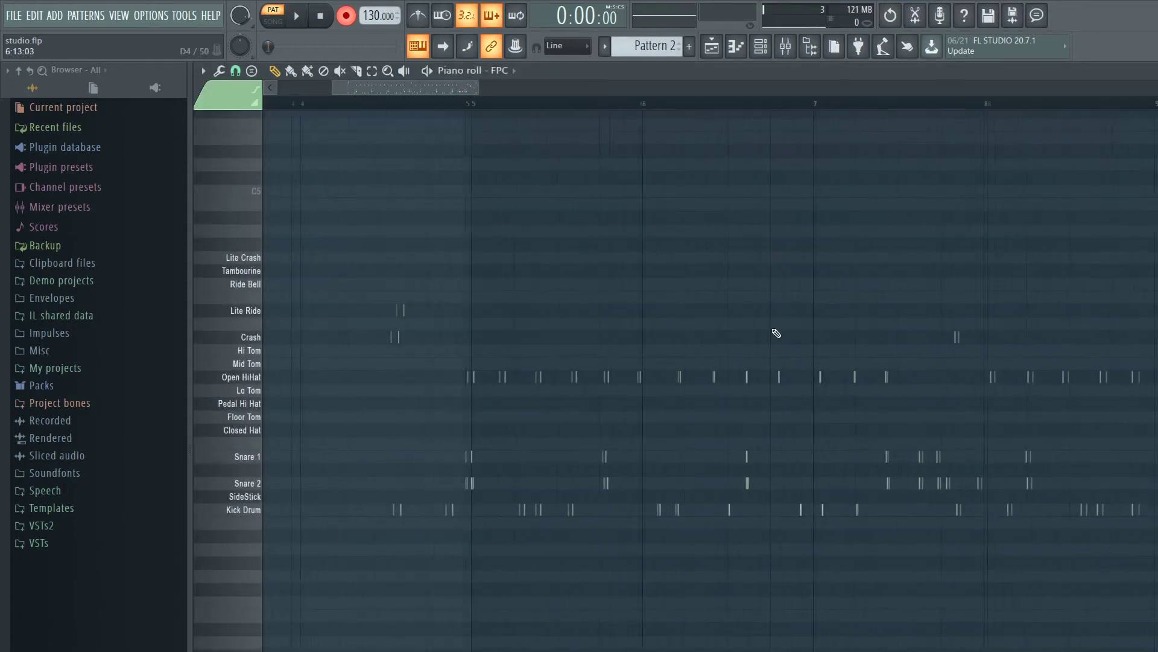
pyautogui.moveTo(725, 305); pyautogui.dragTo(744, 314)
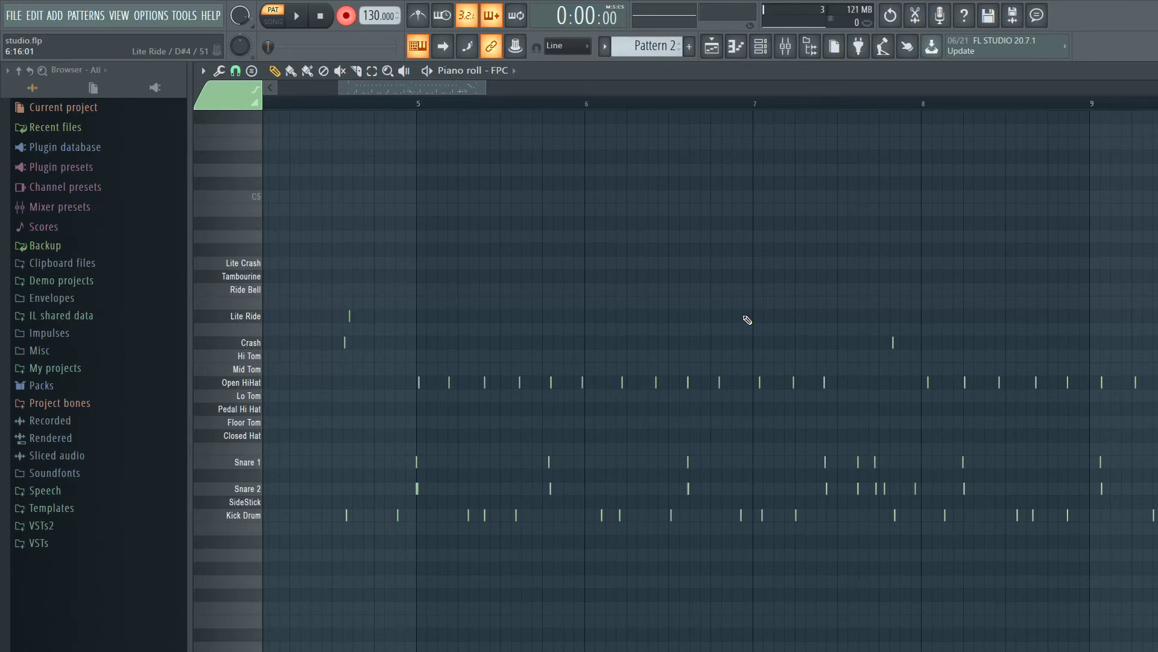
# Zoom into the Open HiHat notes, test-move one and undo it, then zoom out.
pyautogui.scroll(3, 748, 326)
pyautogui.scroll(-3, 786, 445)
pyautogui.scroll(2, 786, 437)
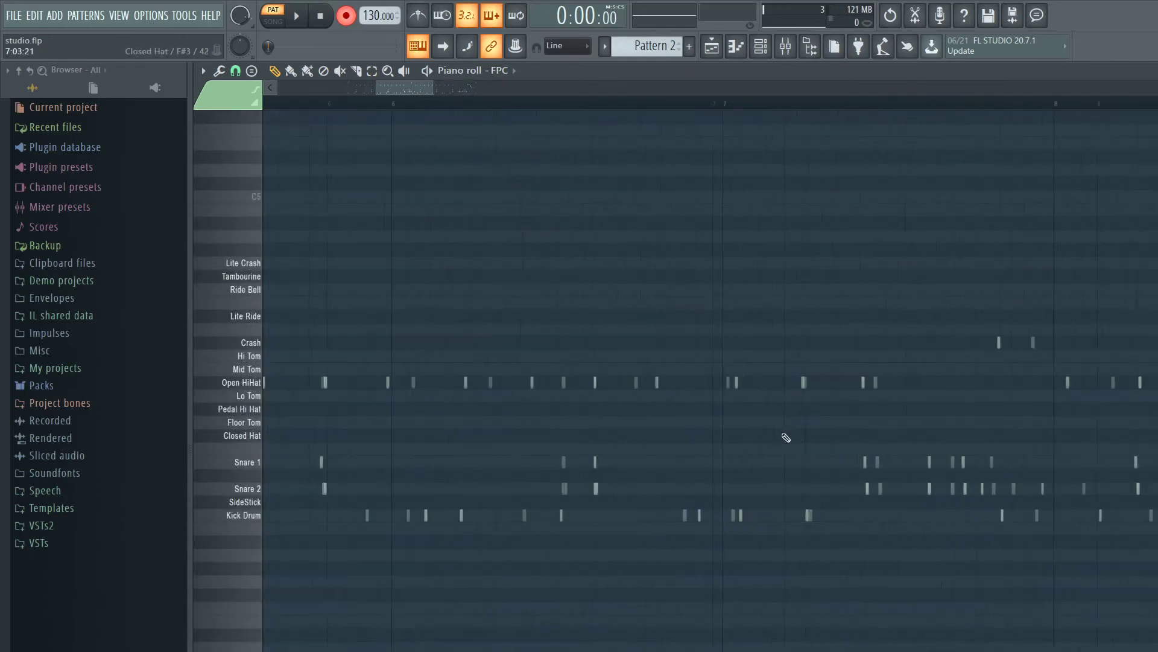
pyautogui.scroll(3, 787, 438)
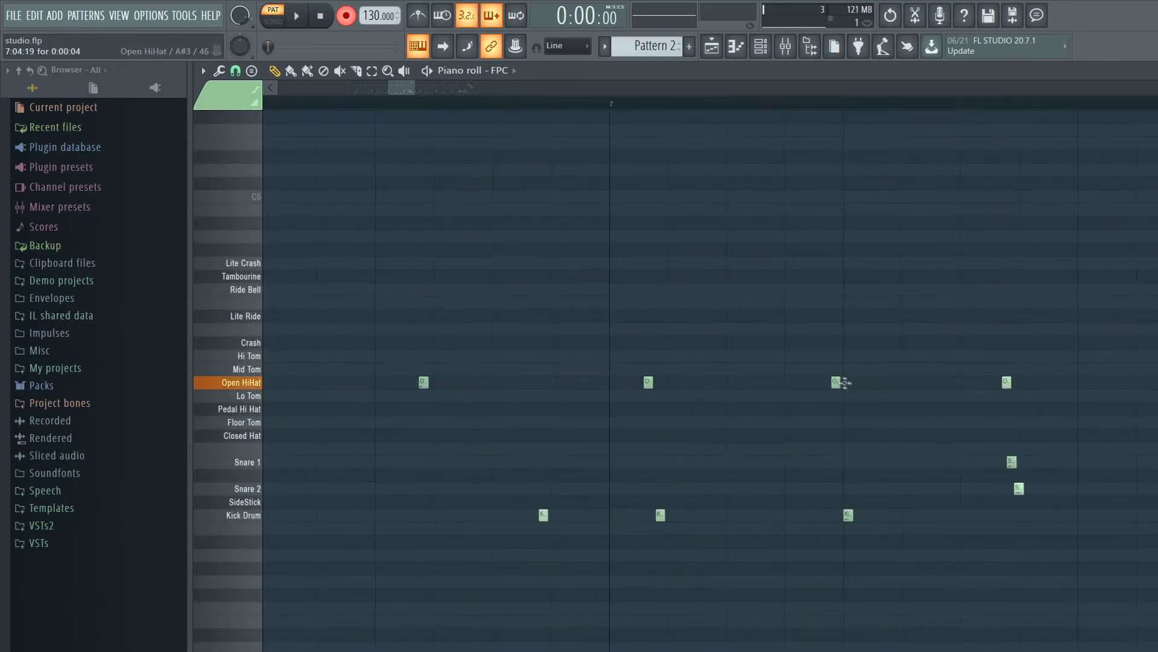
pyautogui.moveTo(845, 382)
pyautogui.mouseDown()
pyautogui.moveTo(875, 382)
pyautogui.moveTo(833, 385)
pyautogui.mouseUp()
pyautogui.hotkey('ctrl', 'z')
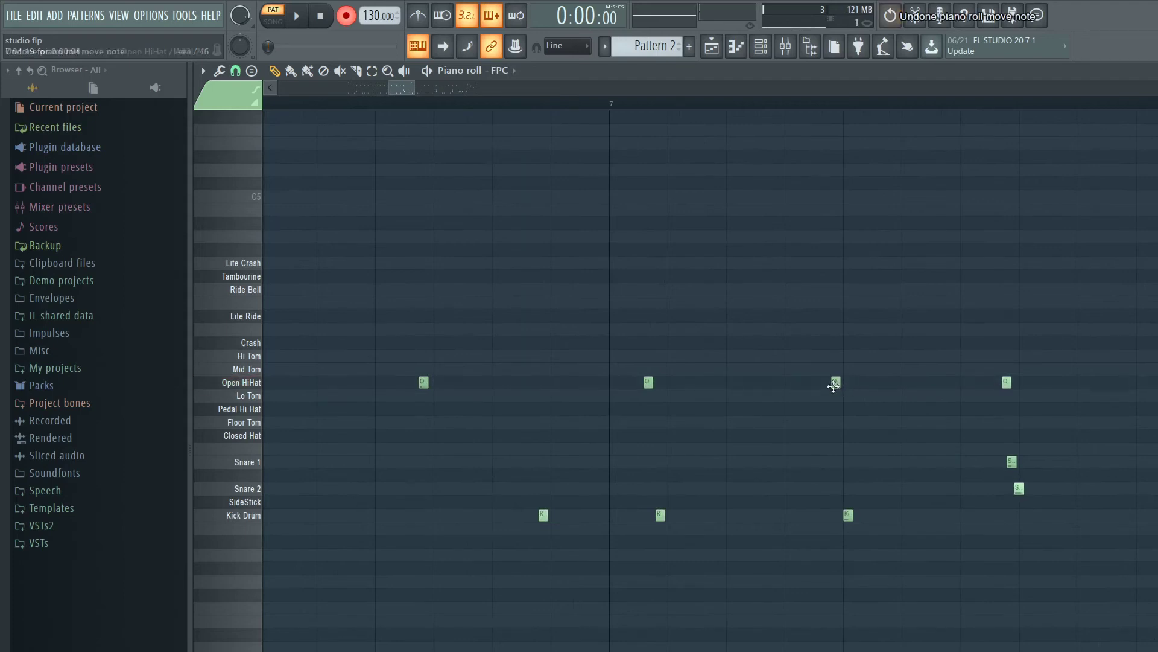
pyautogui.scroll(-4, 838, 392)
pyautogui.scroll(3, 838, 392)
pyautogui.scroll(-3, 838, 391)
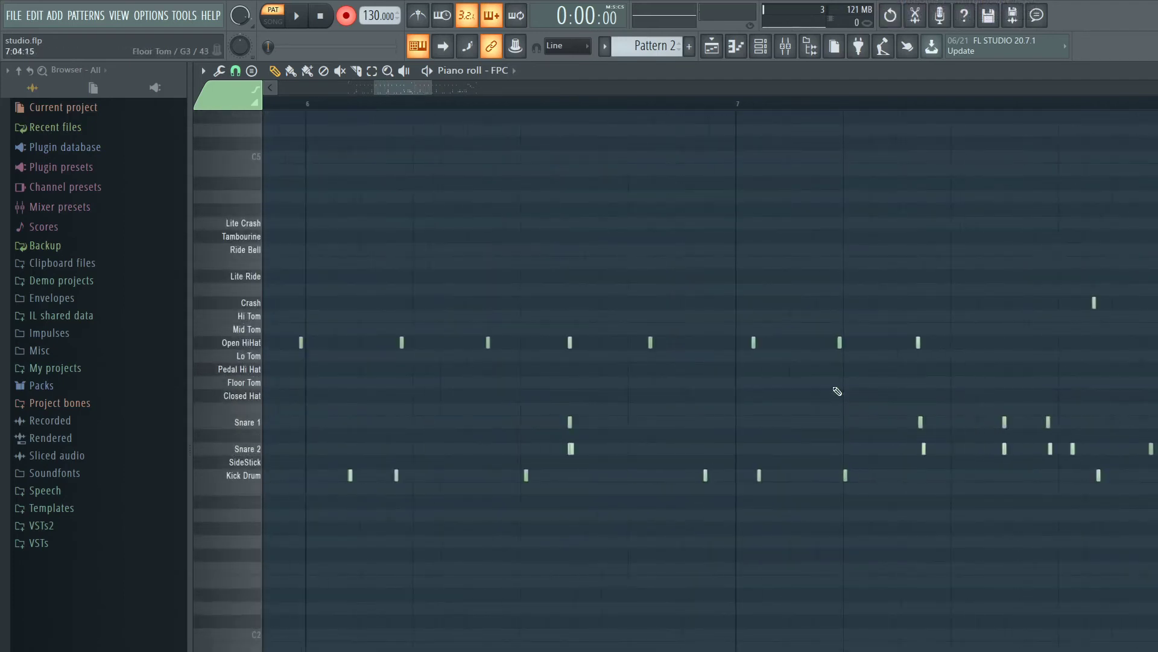
pyautogui.scroll(-5, 837, 391)
pyautogui.scroll(1, 842, 388)
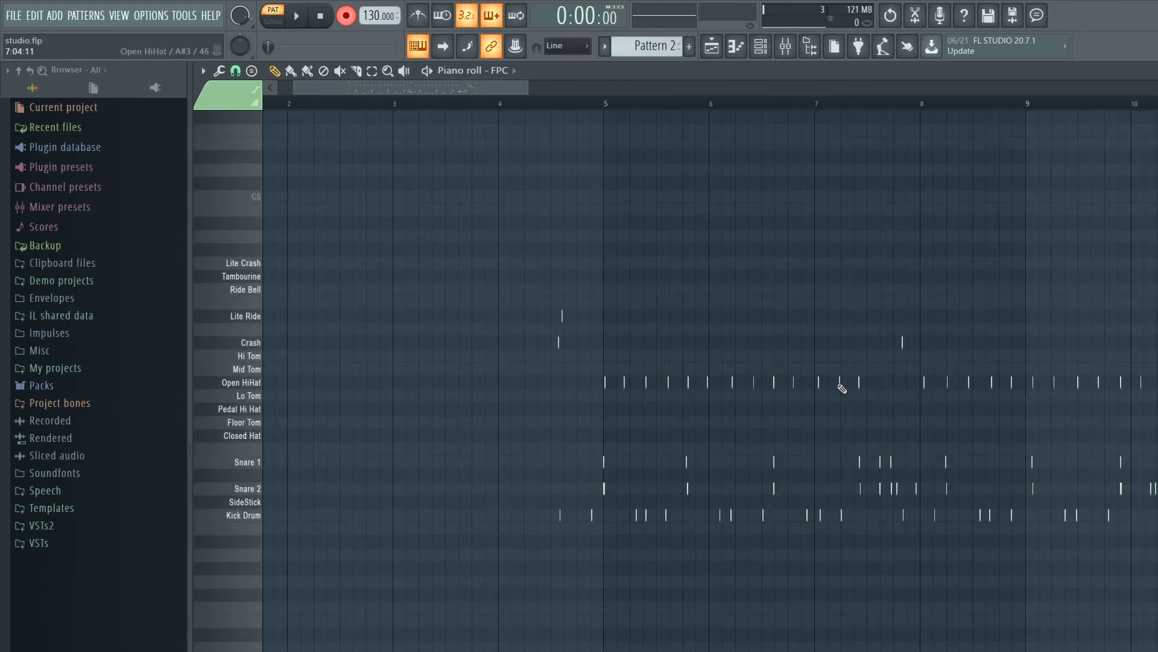